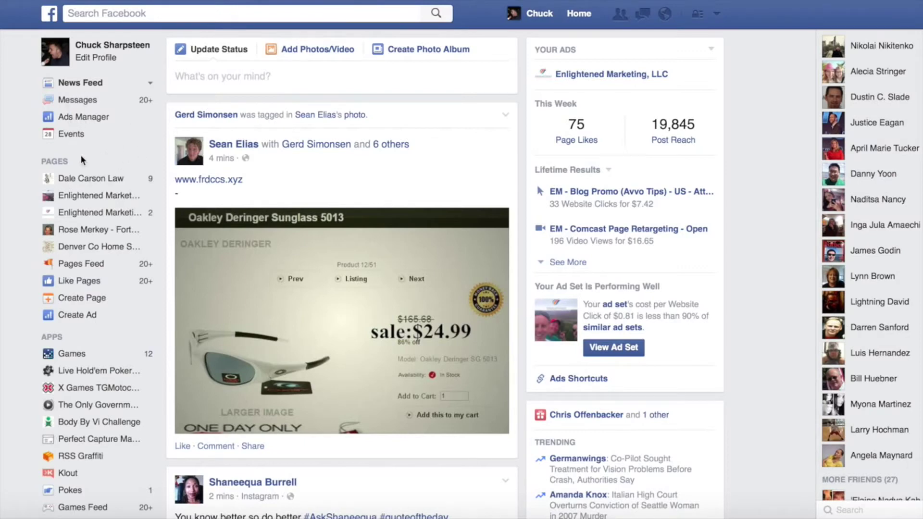
- Go through Manage Ads into the personal ad account and open its Audiences page
left_click(717, 14)
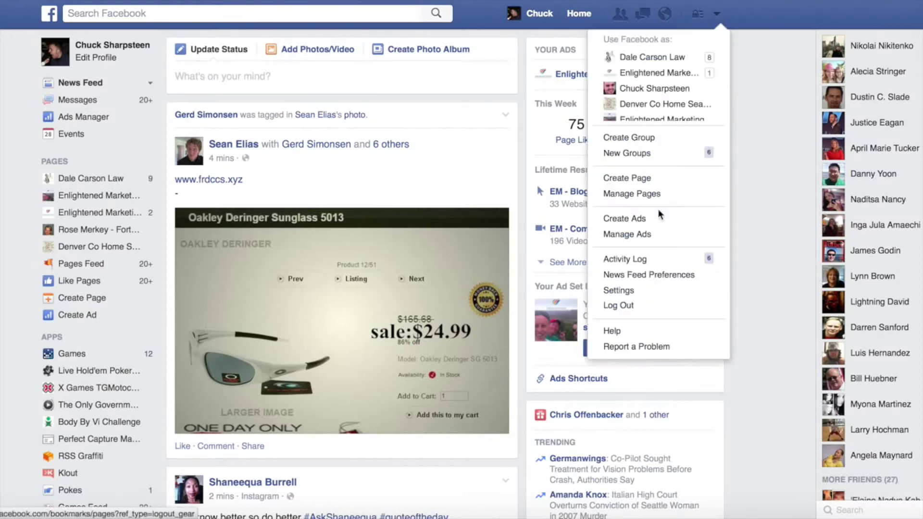
left_click(647, 235)
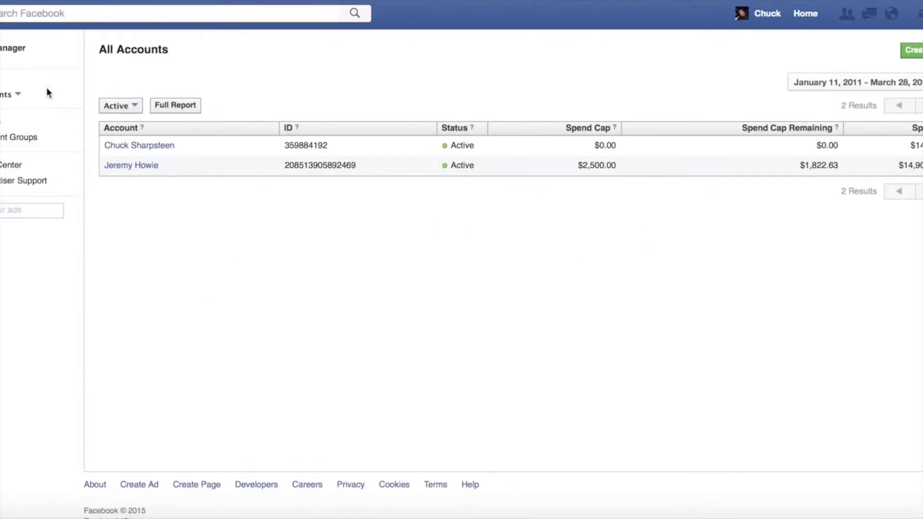
left_click(149, 149)
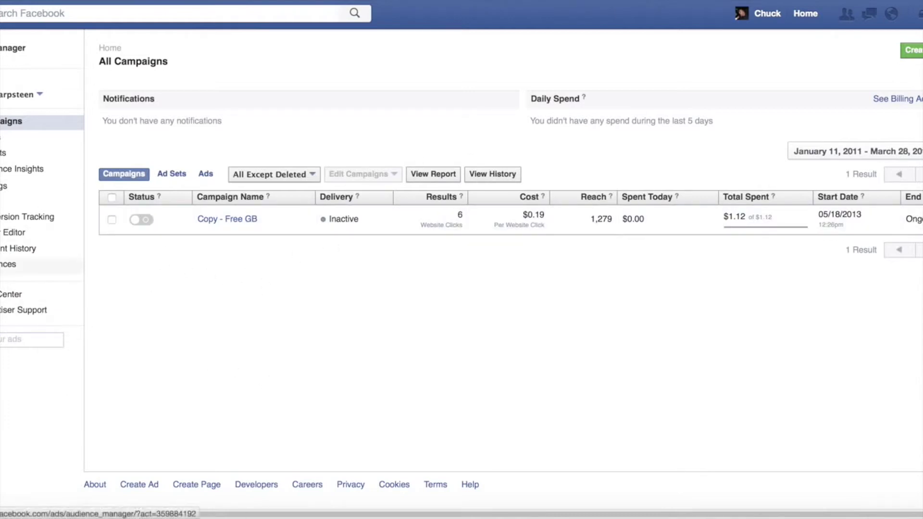
left_click(7, 264)
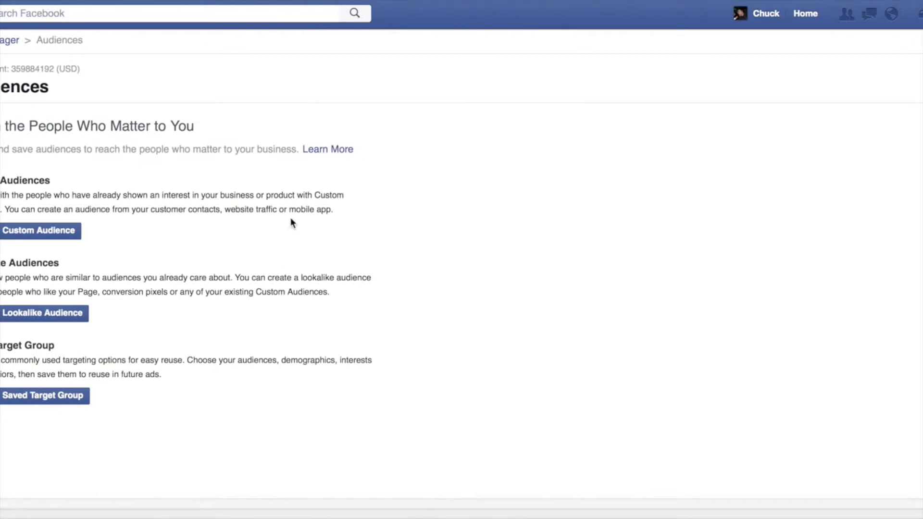
- Start a Website Traffic custom audience covering the last 180 days, named 'Main Site Audience'
left_click(27, 228)
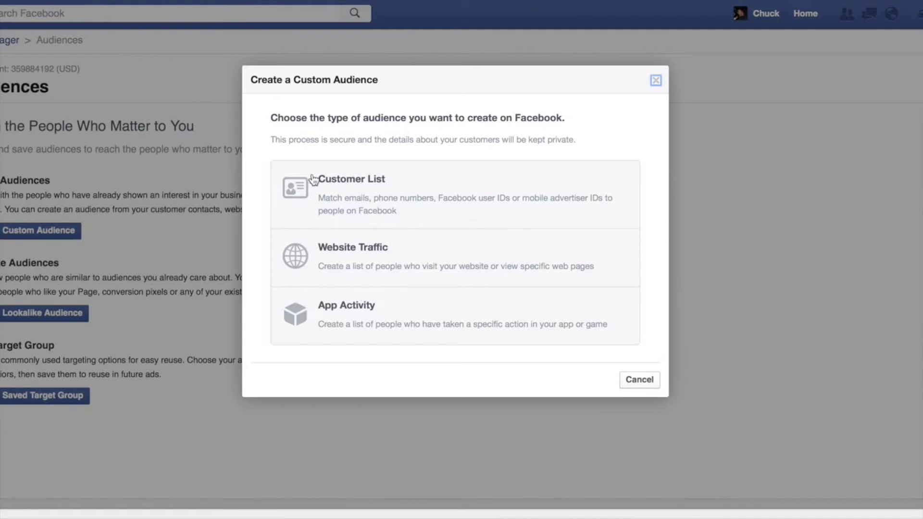
left_click(371, 247)
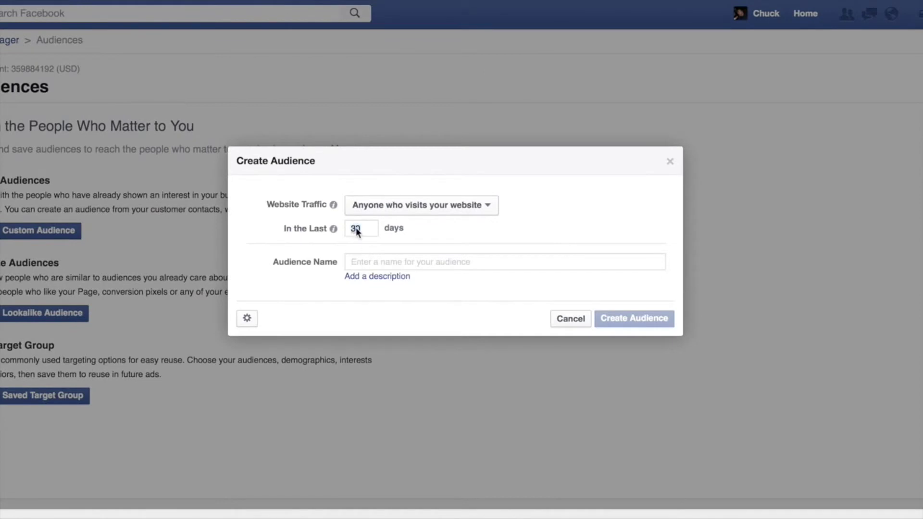
type("180")
key("Tab")
type("Main ")
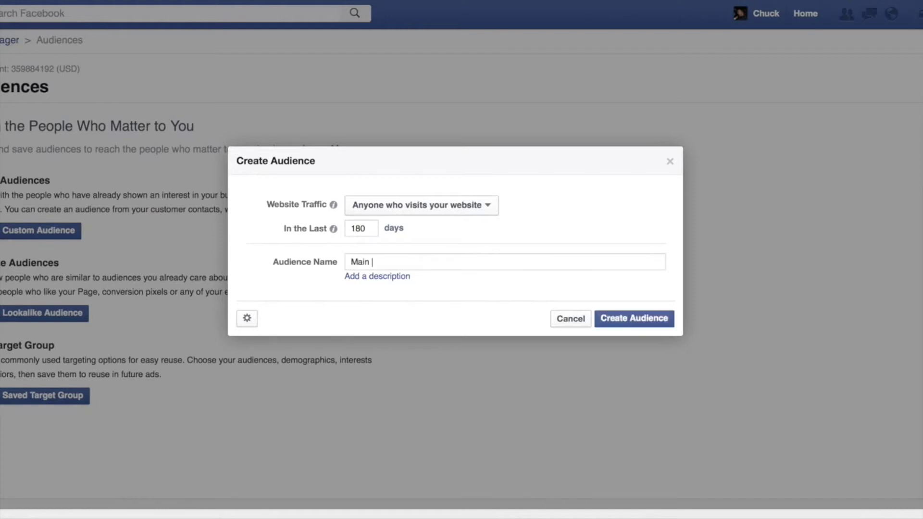
type("Site Audience")
- Try a 'facebook' URL keyword rule, revert to anyone who visits the website, and create the audience
left_click(487, 207)
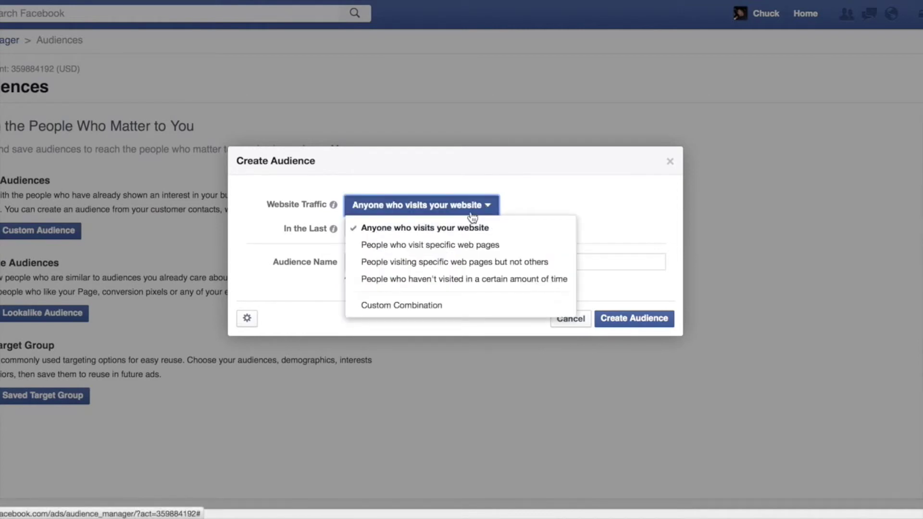
left_click(461, 246)
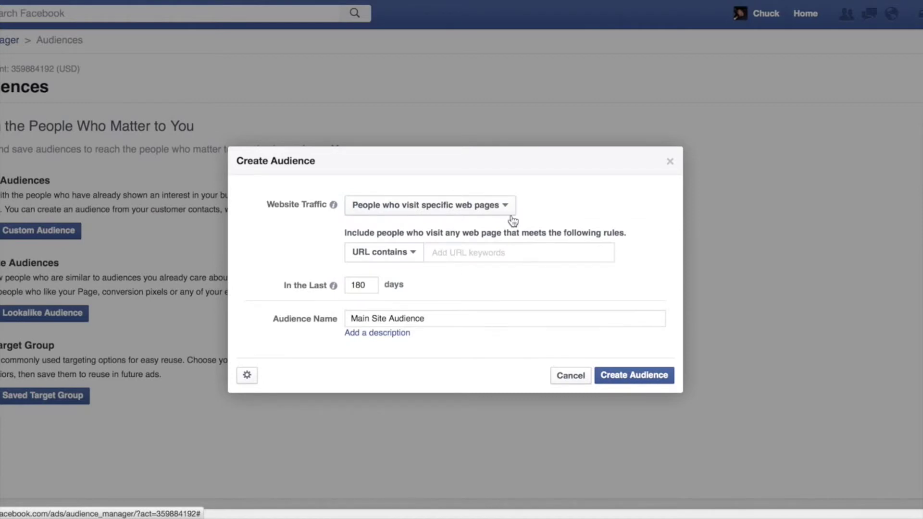
left_click(460, 255)
type("facebook")
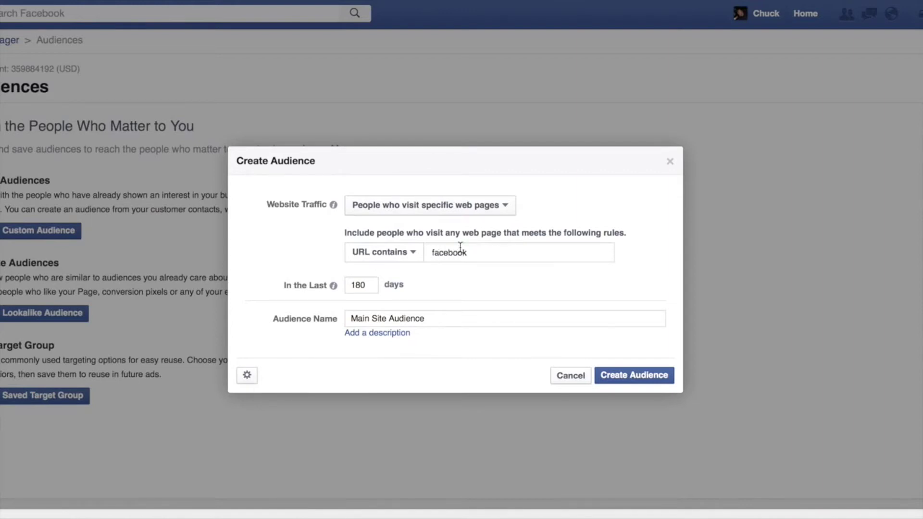
key("BackSpace")
key("BackSpace")
key("BackSpace")
key("BackSpace")
key("BackSpace")
key("BackSpace")
key("BackSpace")
key("BackSpace")
left_click(433, 211)
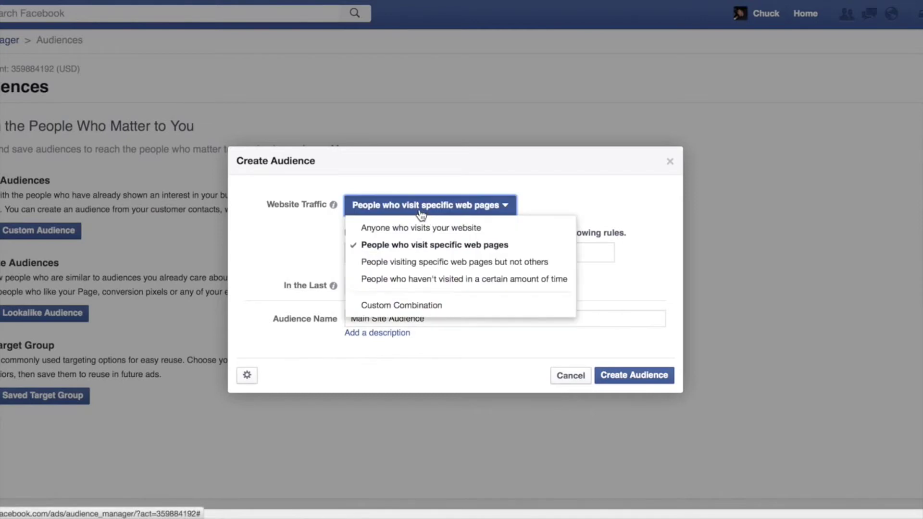
left_click(422, 230)
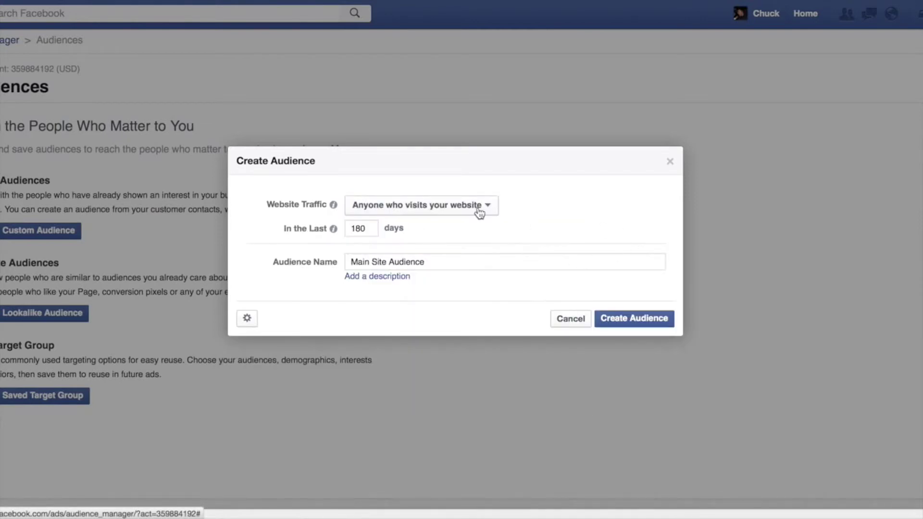
left_click(620, 319)
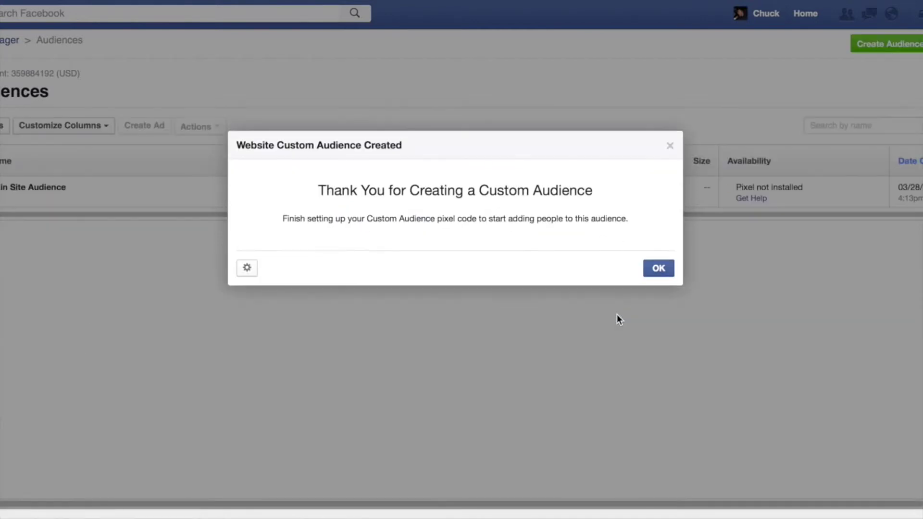
- Dismiss the confirmation and open Main Site Audience's pixel code from its actions list
left_click(656, 268)
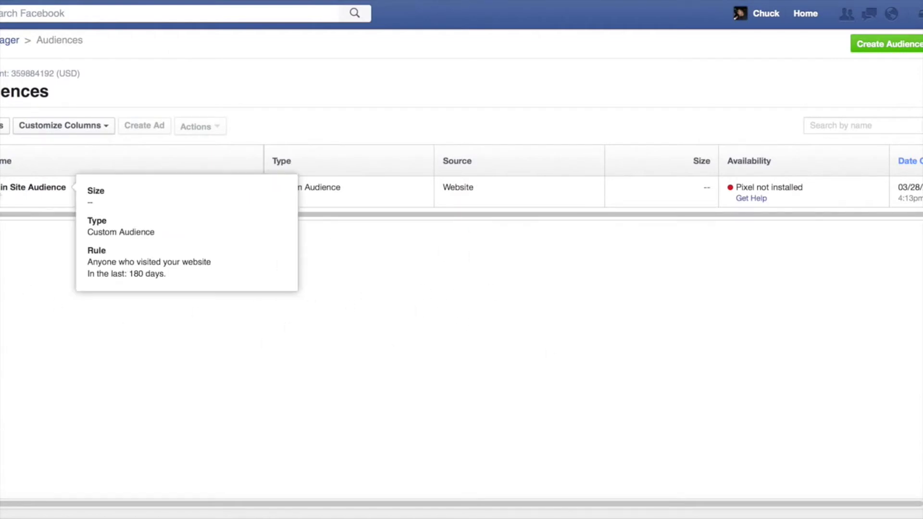
left_click(200, 126)
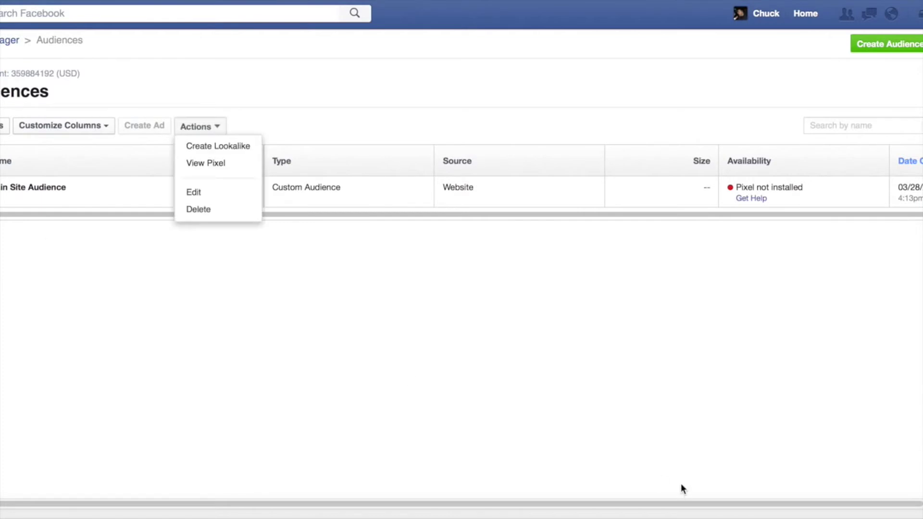
left_click(221, 125)
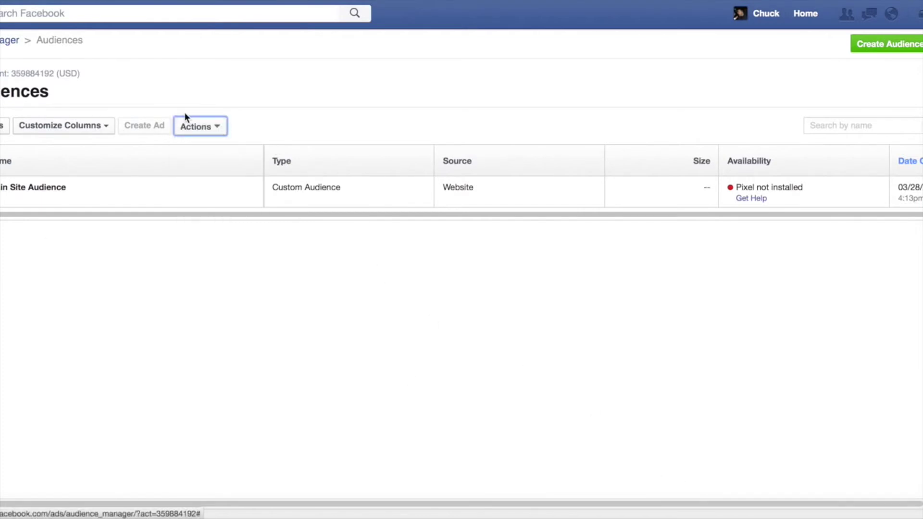
left_click(204, 128)
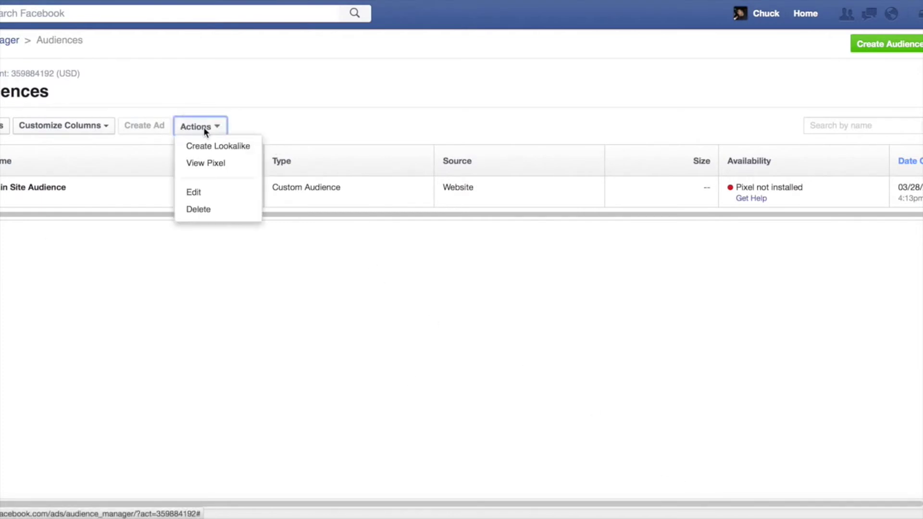
left_click(207, 165)
- Select the entire pixel code in Pixel Details, then close the dialog
scroll(420, 309, "down", 3)
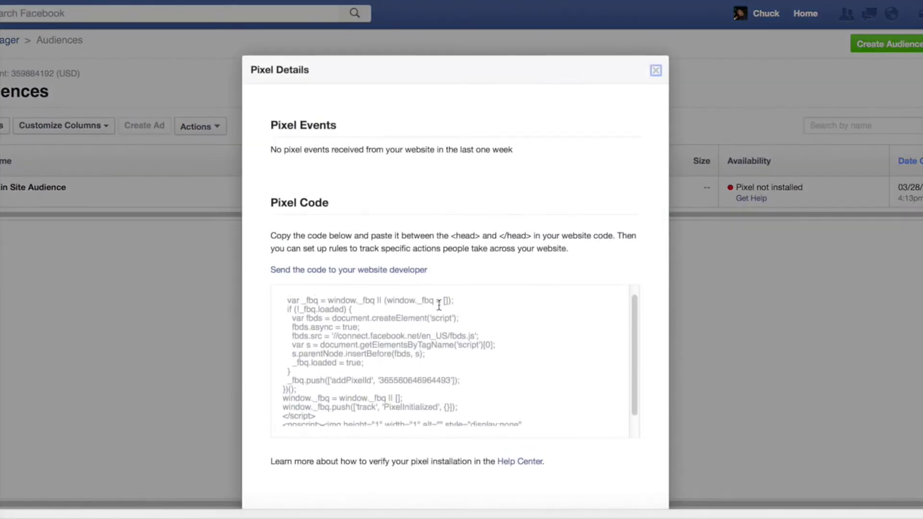
scroll(498, 341, "up", 3)
left_click(413, 368)
key("ctrl+c")
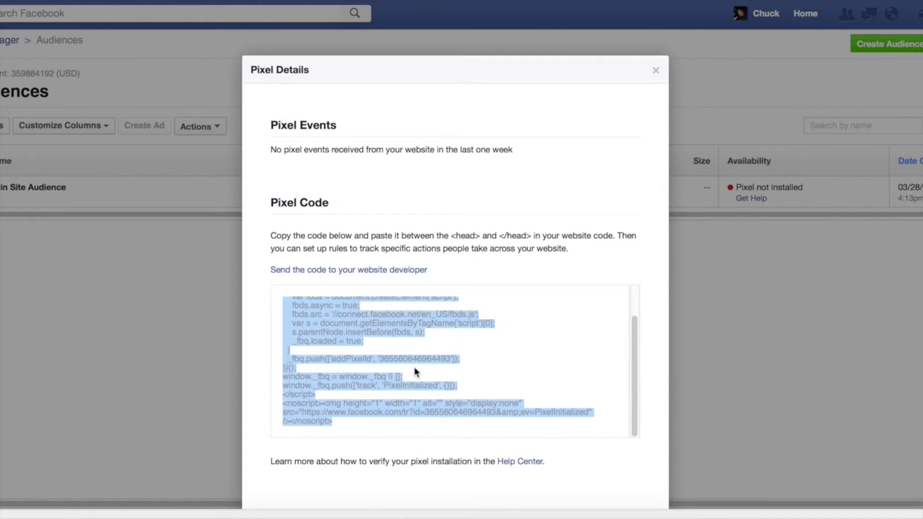
scroll(404, 375, "down", 3)
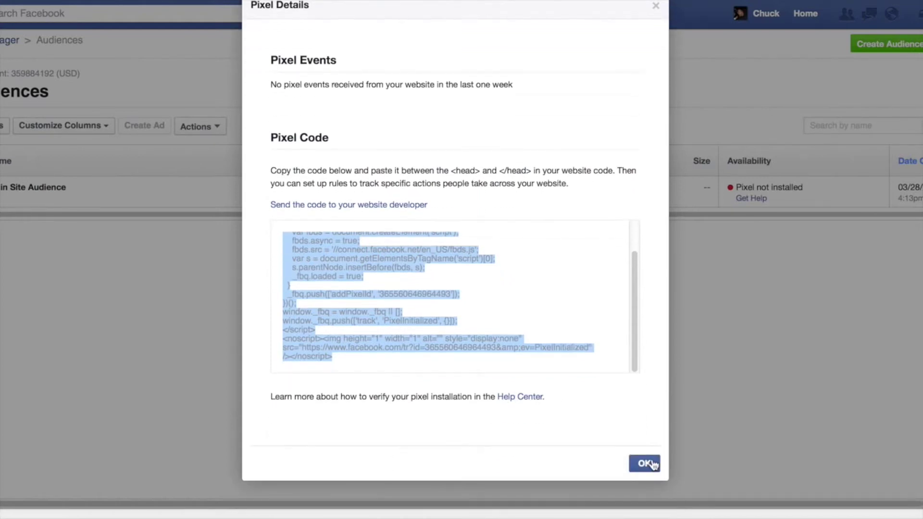
left_click(652, 465)
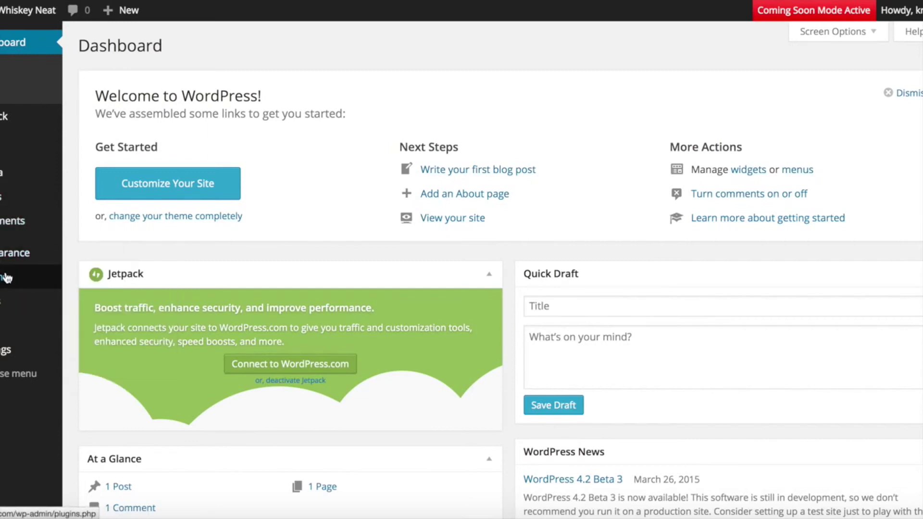
- Open the Twenty Fourteen theme editor via Appearance > Editor and scroll its template list
mouse_move(34, 252)
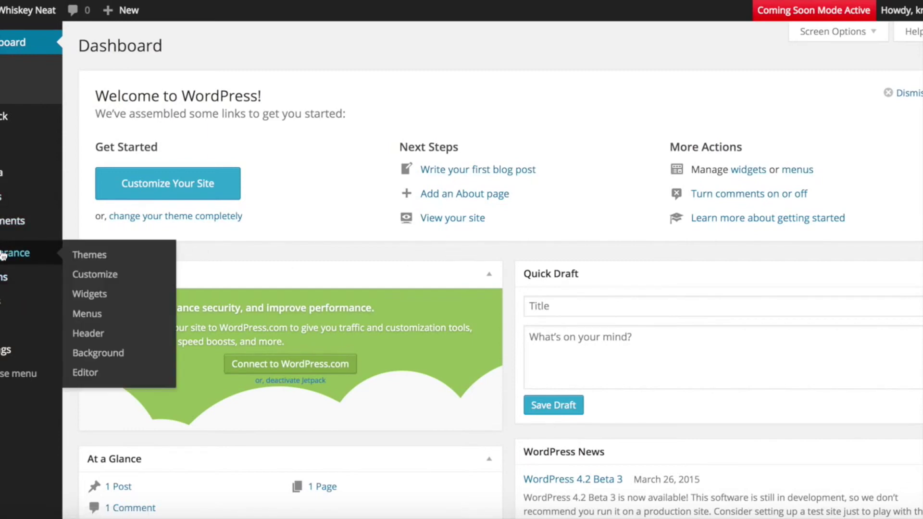
left_click(92, 378)
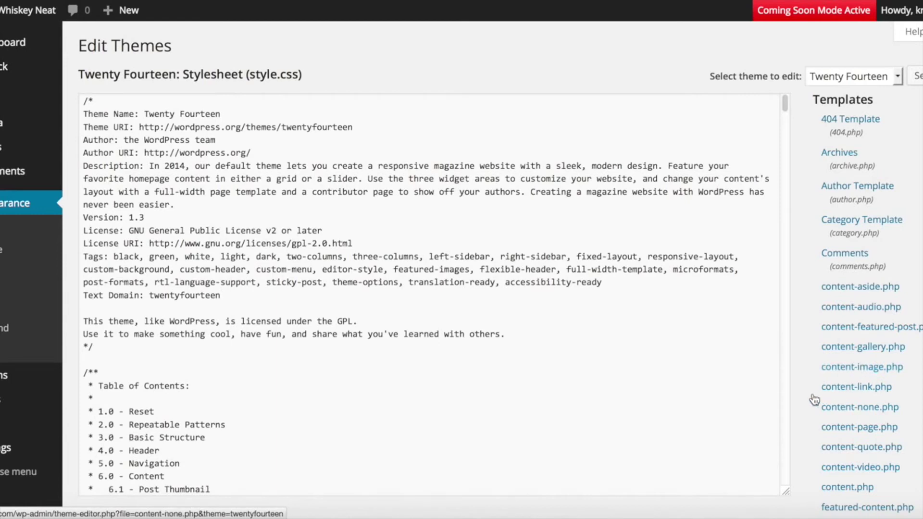
scroll(866, 418, "down", 3)
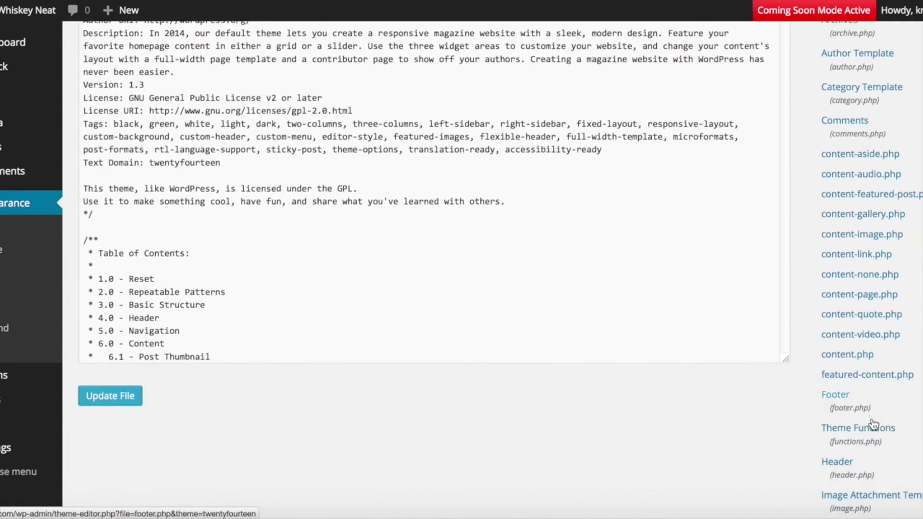
scroll(874, 426, "down", 3)
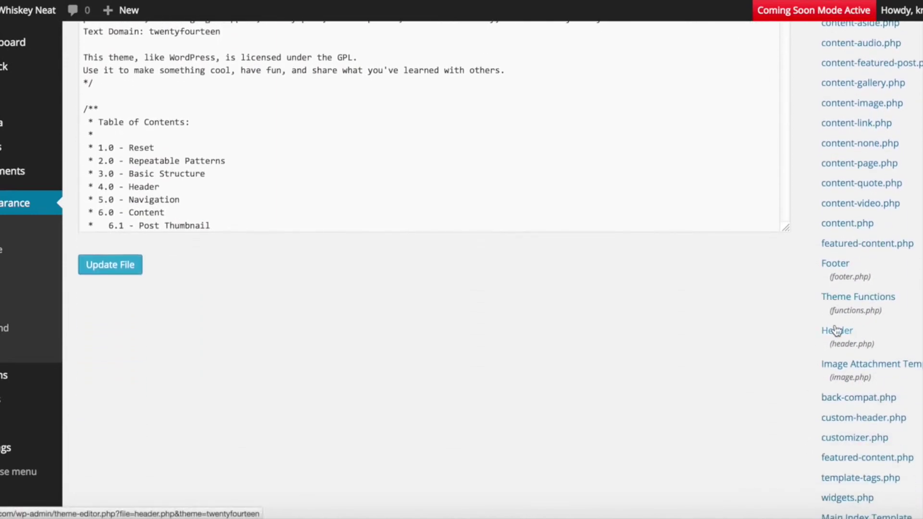
- Load the Header (header.php) template in the Twenty Fourteen editor
left_click(844, 337)
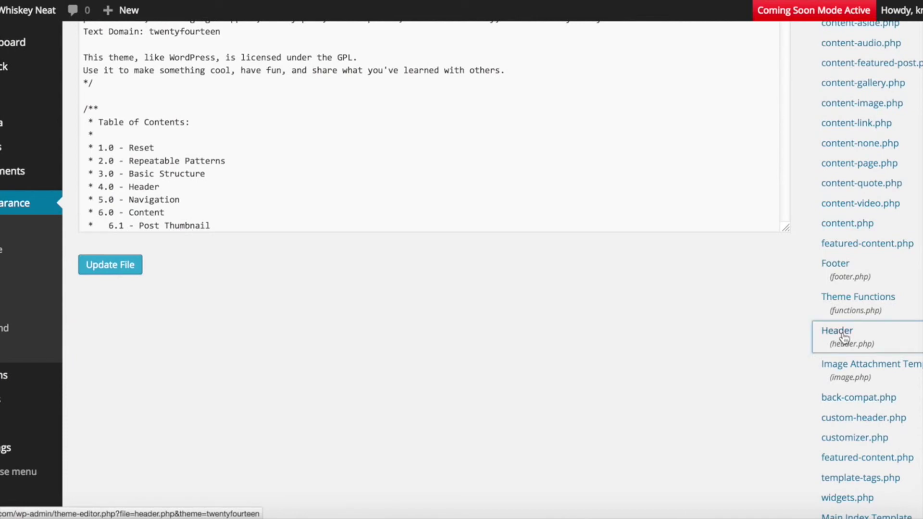
scroll(897, 382, "down", 3)
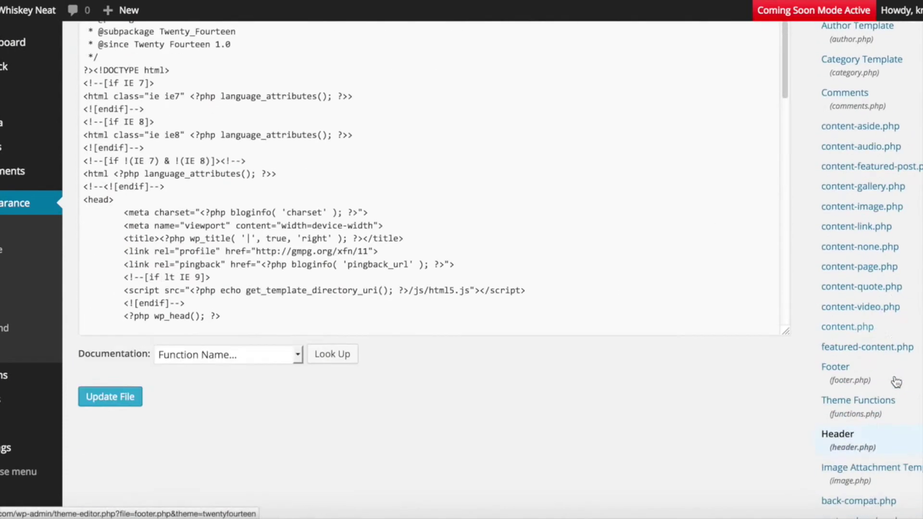
scroll(896, 383, "down", 5)
scroll(825, 384, "down", 4)
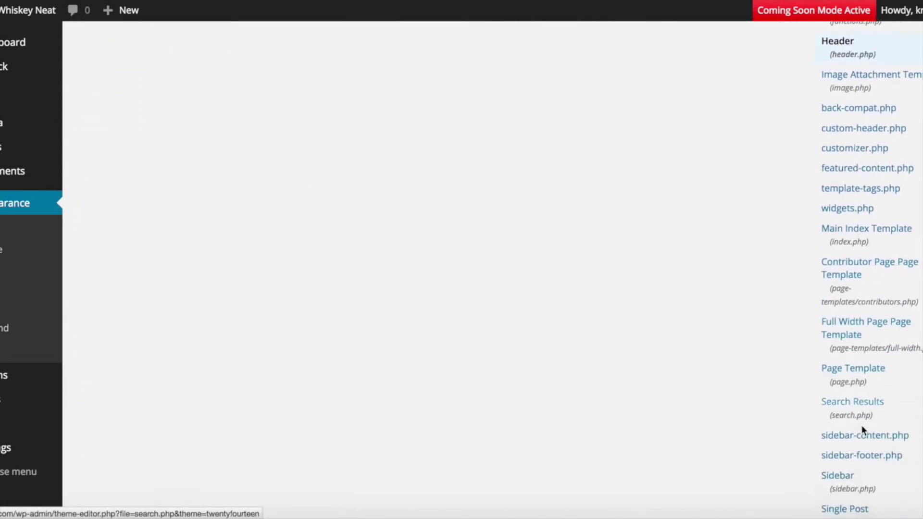
scroll(861, 423, "down", 3)
scroll(851, 389, "up", 5)
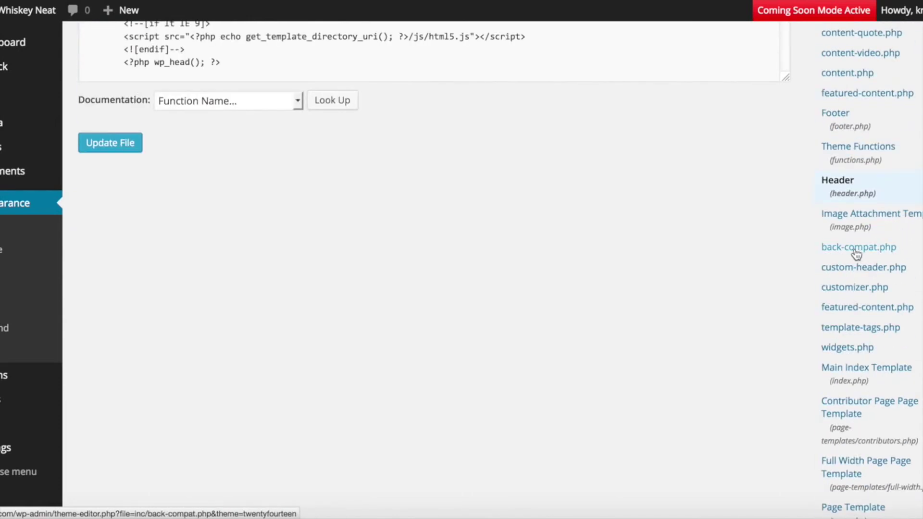
left_click(839, 193)
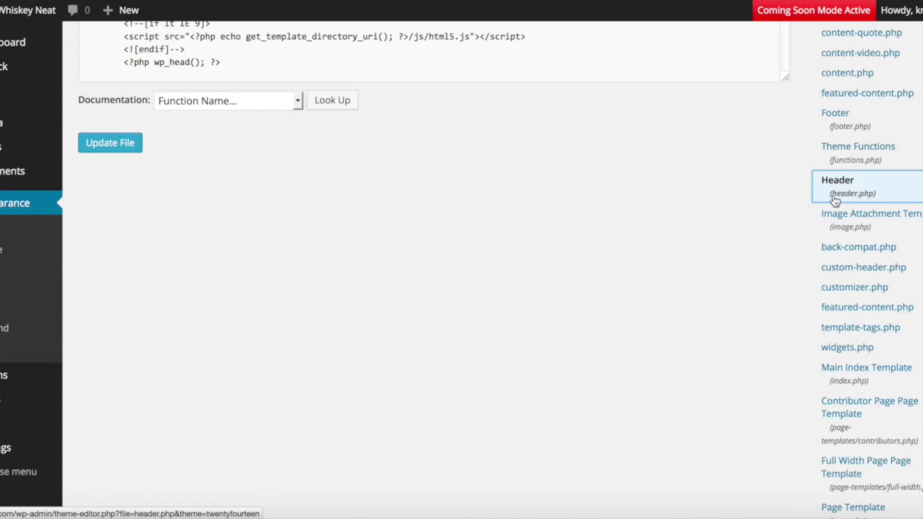
scroll(639, 200, "up", 7)
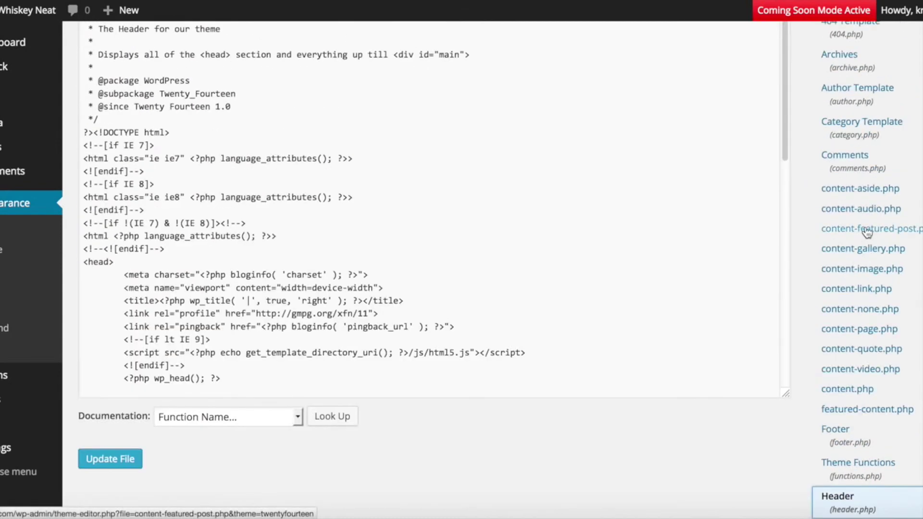
scroll(867, 233, "up", 2)
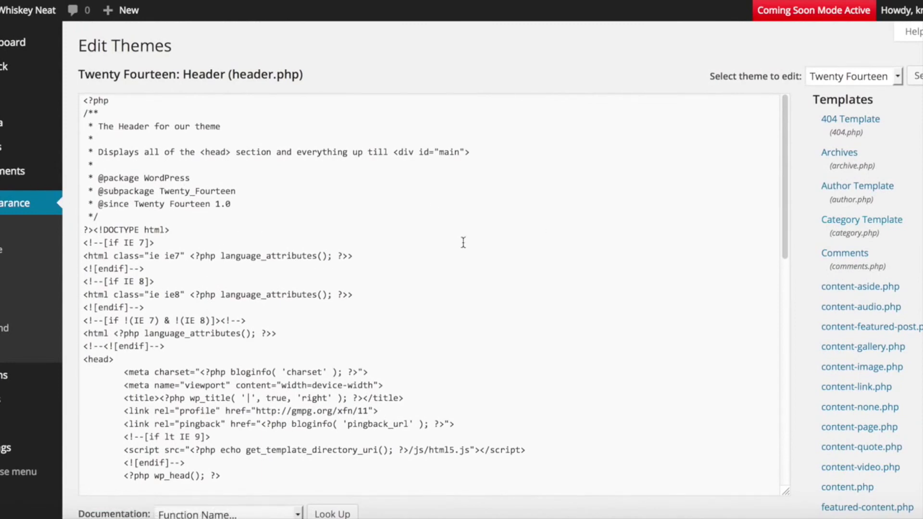
scroll(217, 337, "down", 2)
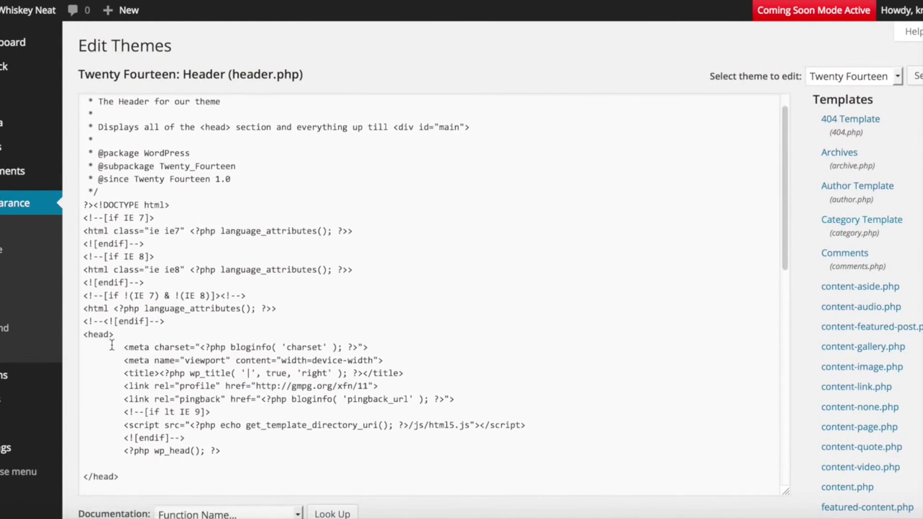
- Locate the <head> section in header.php and move to the </head> line
double_click(104, 336)
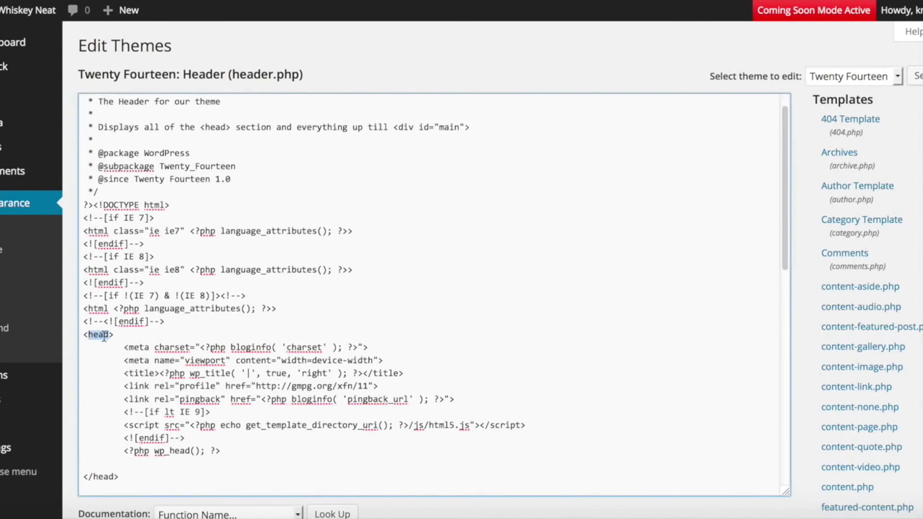
left_click_drag(114, 335, 82, 335)
scroll(217, 351, "down", 2)
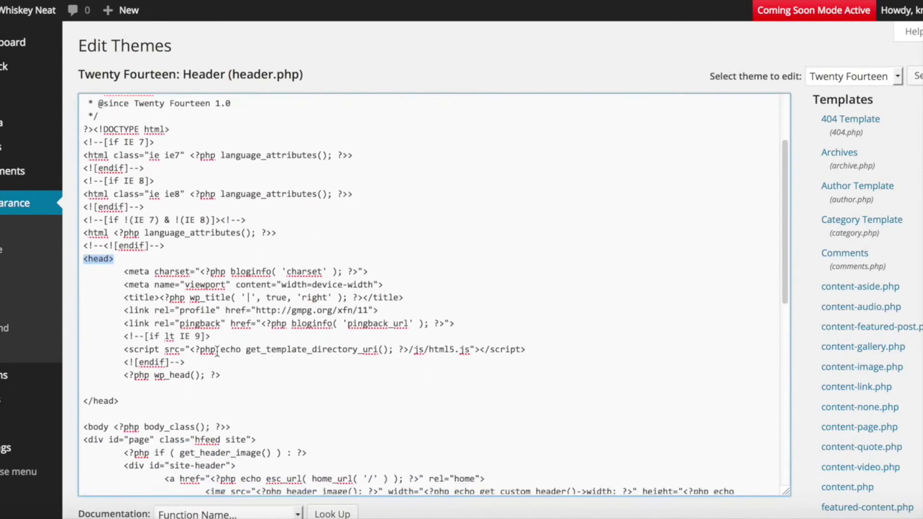
left_click(91, 402)
key("Down")
- Paste the Facebook pixel script on the empty line above </head> and update header.php
left_click(102, 387)
key("ctrl+v")
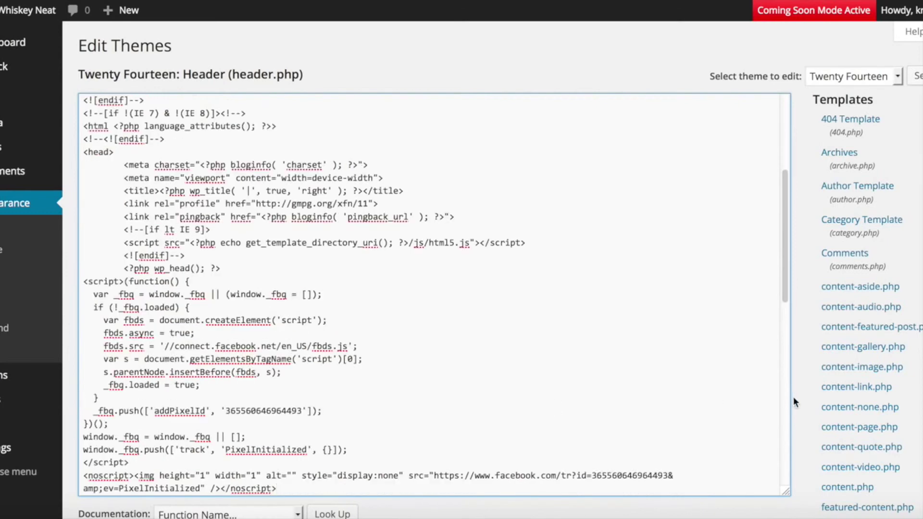
scroll(803, 397, "down", 3)
scroll(803, 397, "down", 3)
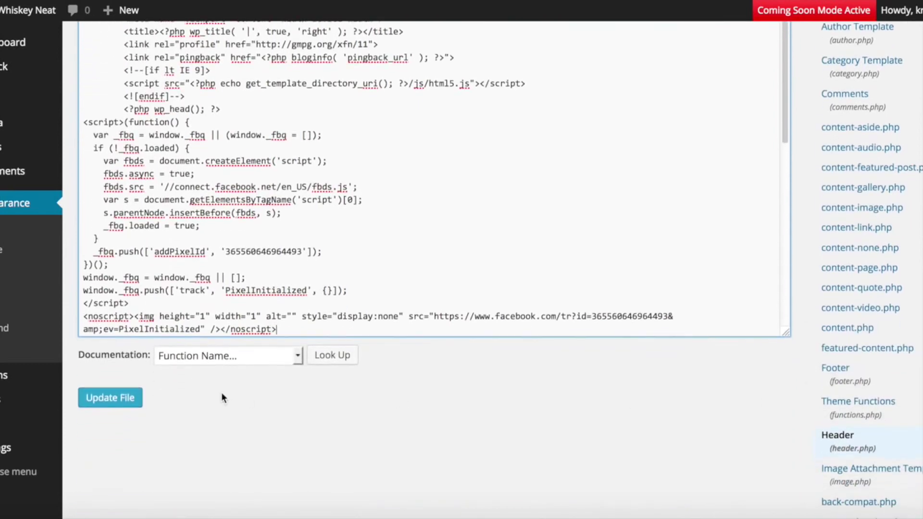
left_click(119, 398)
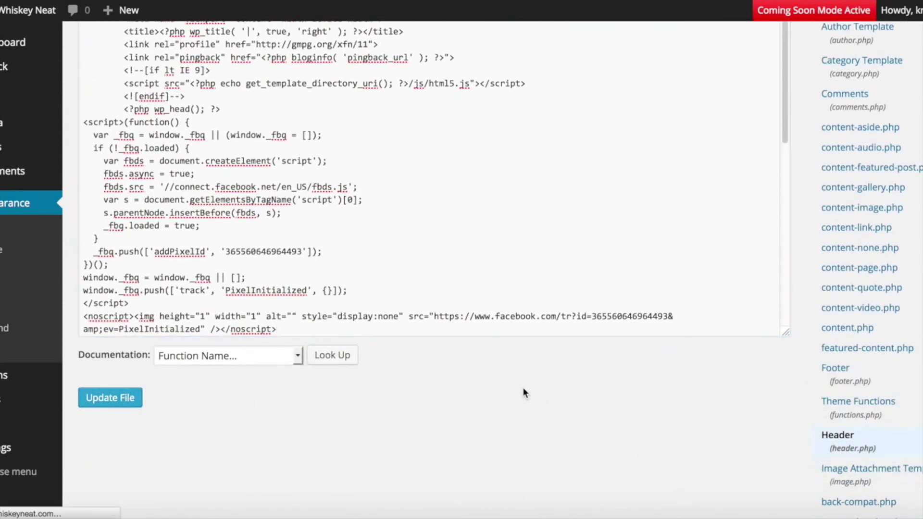